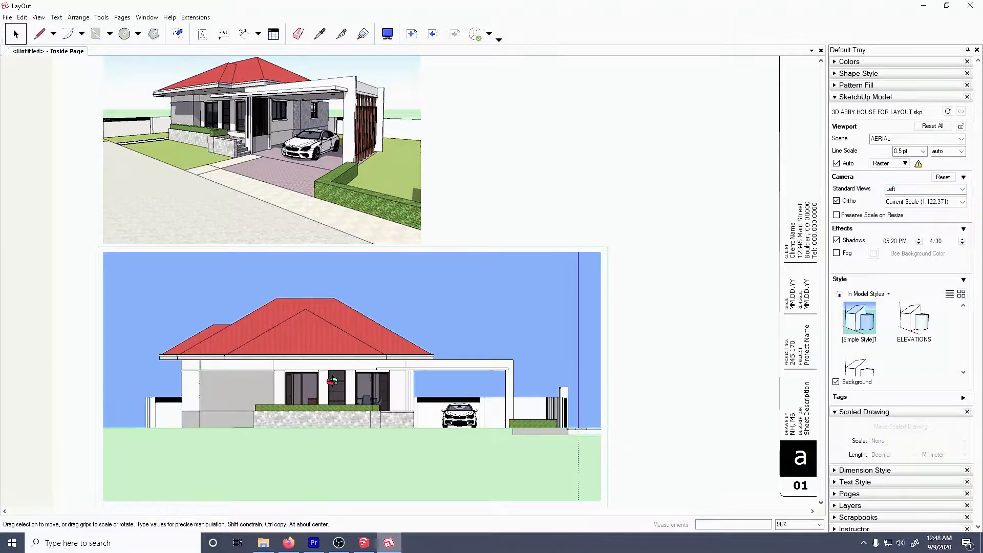
Name the two-point perspective scene VIEW01 and add a top-view scene named ROOF PLAN.
left_click(647, 361)
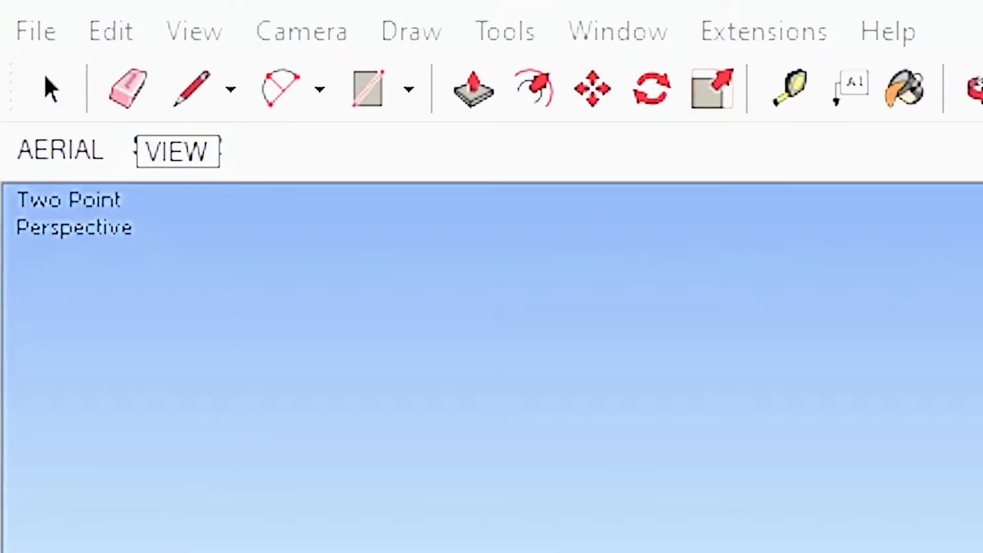
type("01")
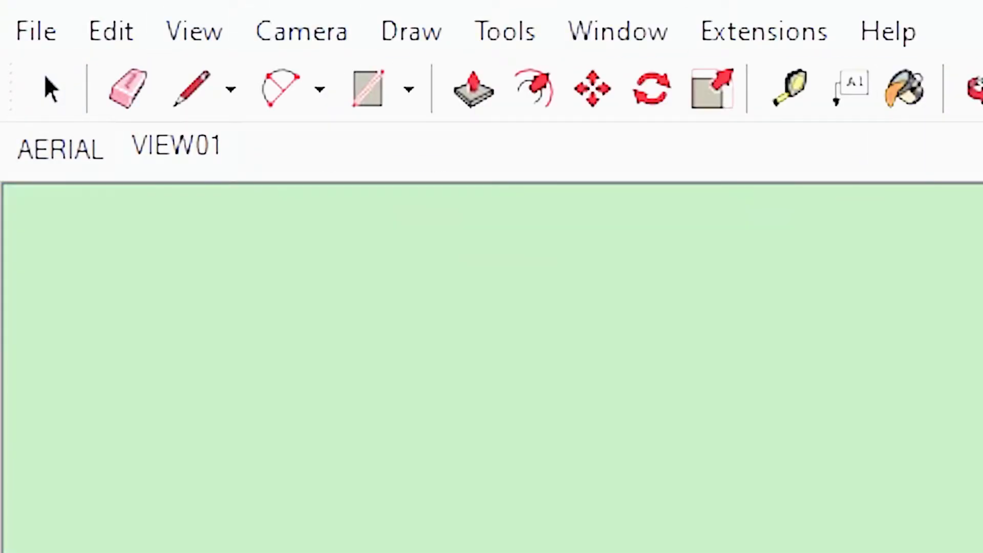
right_click(193, 152)
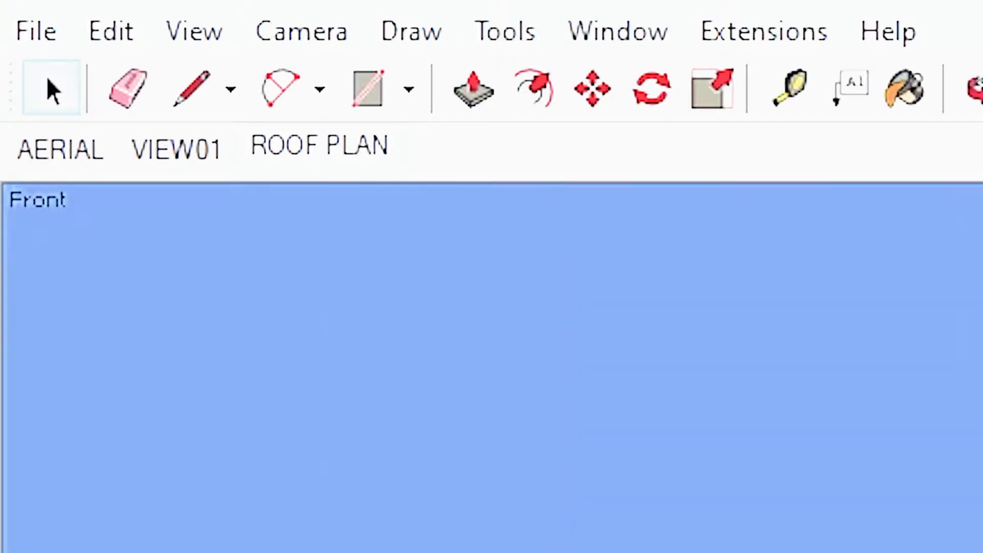
right_click(630, 154)
left_click(796, 399)
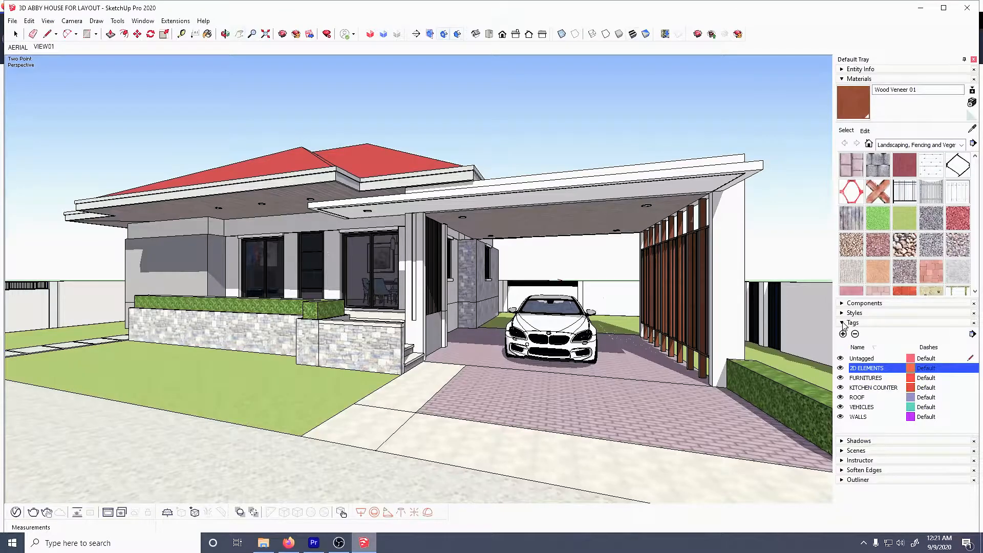
Collapse the tags list and open the shadow settings.
left_click(842, 323)
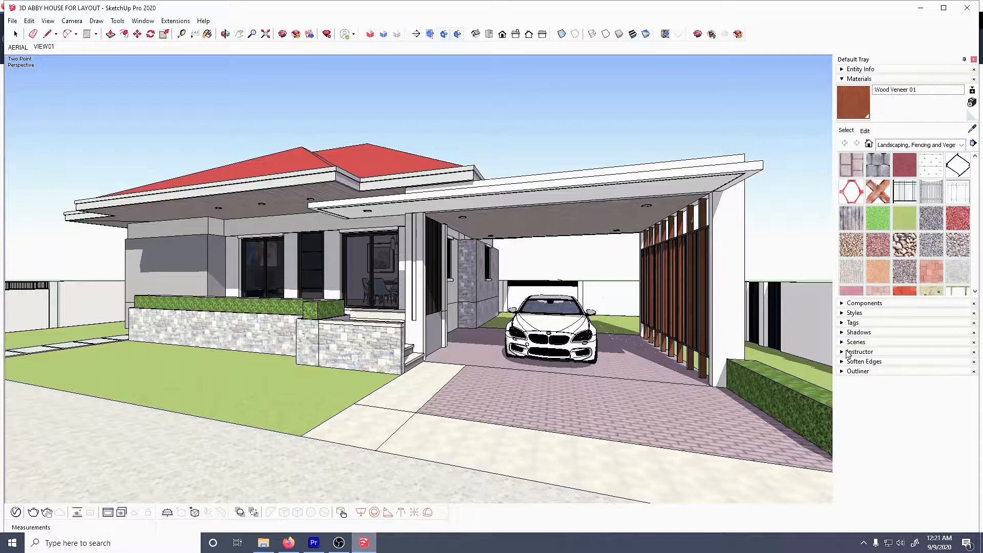
left_click(842, 332)
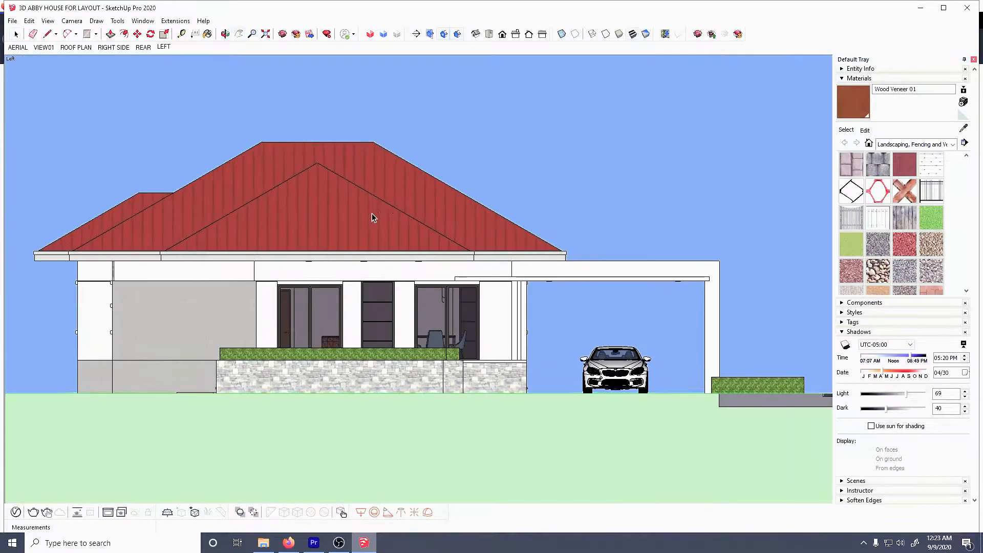
Add a new scene after the LEFT scene and name it FRONT.
middle_click_drag(372, 213, 388, 229, "shift")
right_click(164, 50)
left_click(195, 82)
right_click(191, 50)
left_click(222, 101)
type("FRONT")
key("Return")
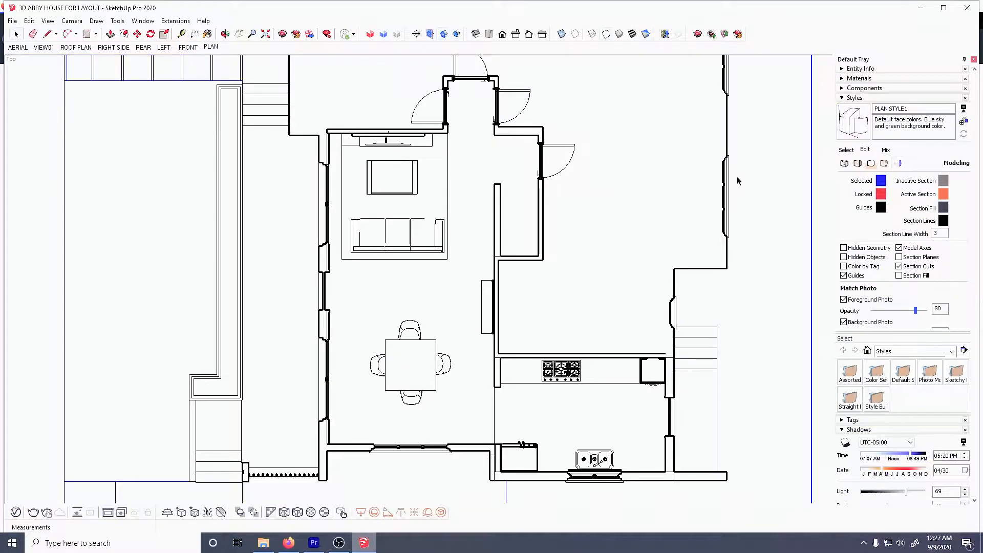
left_click(826, 156)
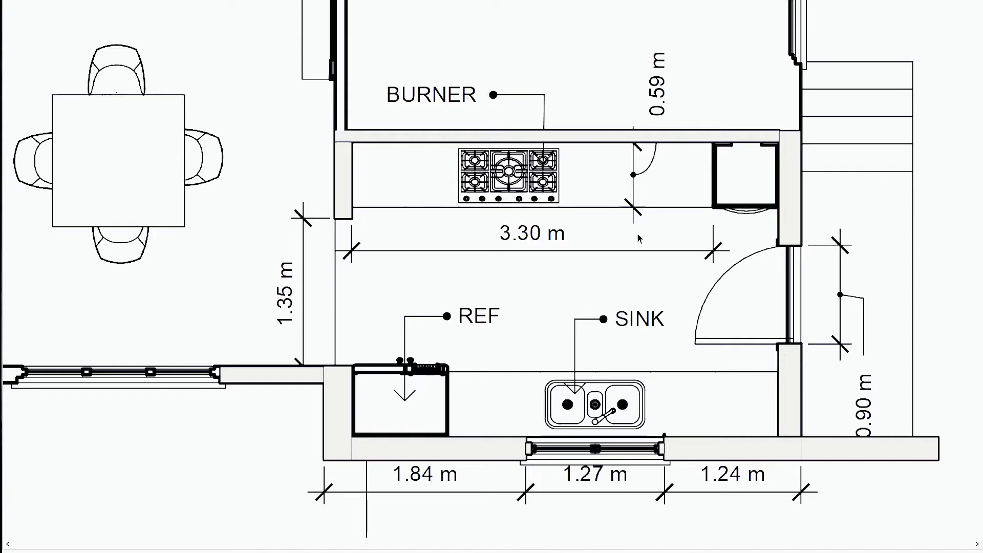
Cover the two wall segments above the kitchen with filled rectangles and draw a tread line across the outside steps.
left_click(335, 130)
left_click(346, 10)
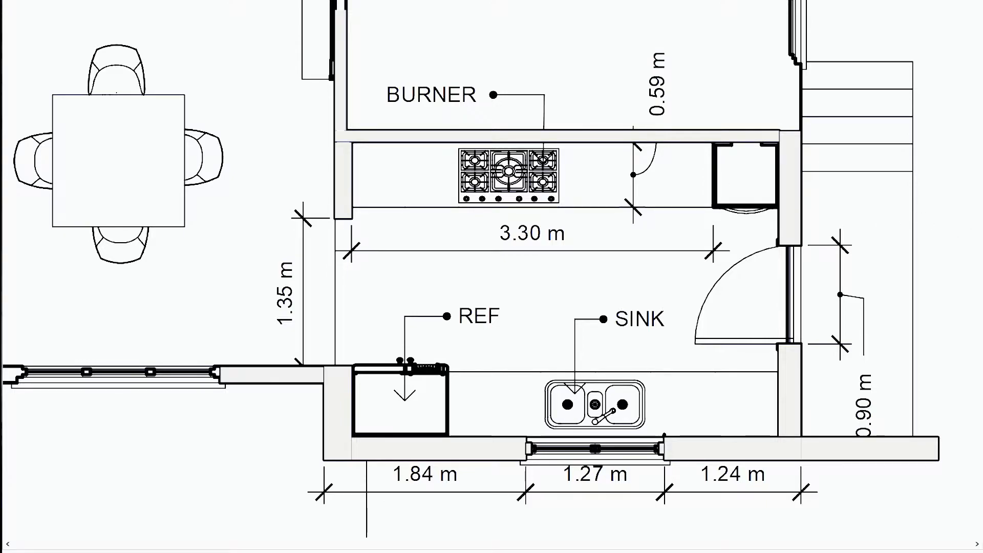
left_click(779, 131)
left_click(802, 63)
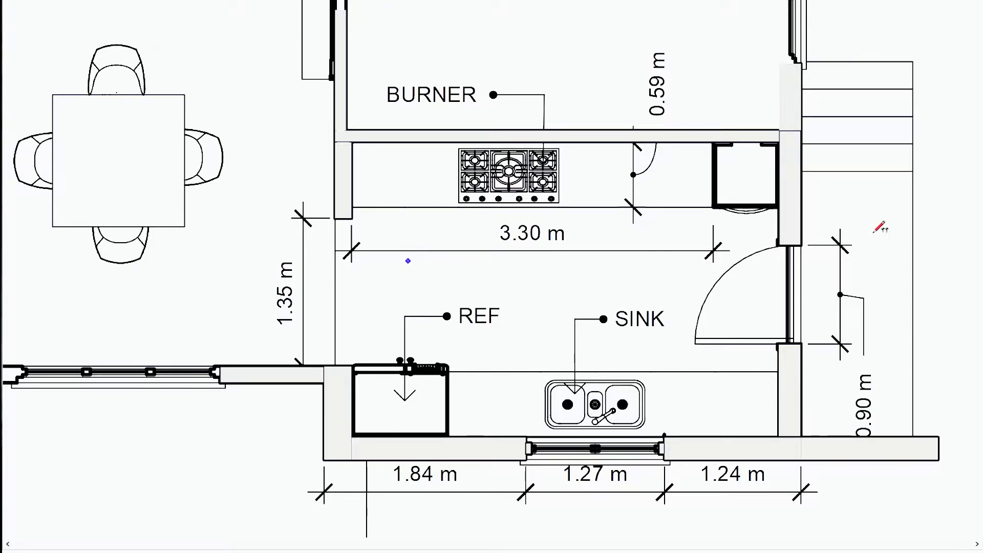
left_click(801, 203)
left_click(913, 203)
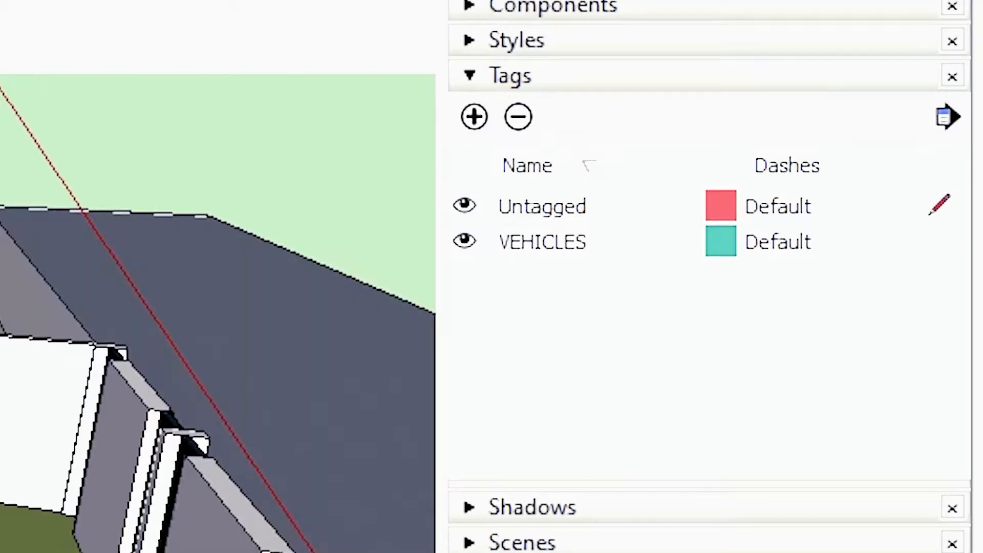
Add a tag named ROOF to the model.
left_click(476, 117)
type("ROOF")
key("Return")
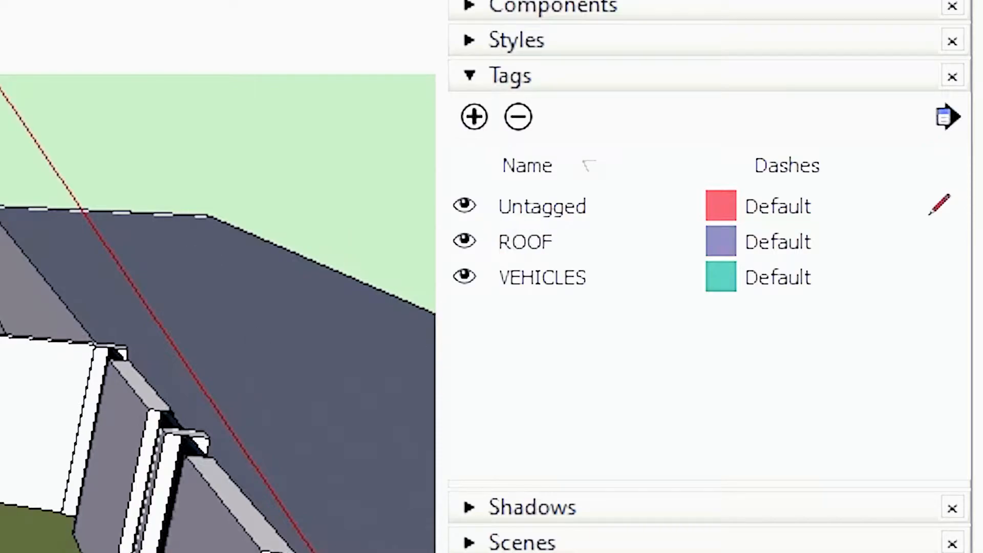
Add two more tags named WALLS and FURNITURES.
middle_click_drag(215, 307, 77, 389)
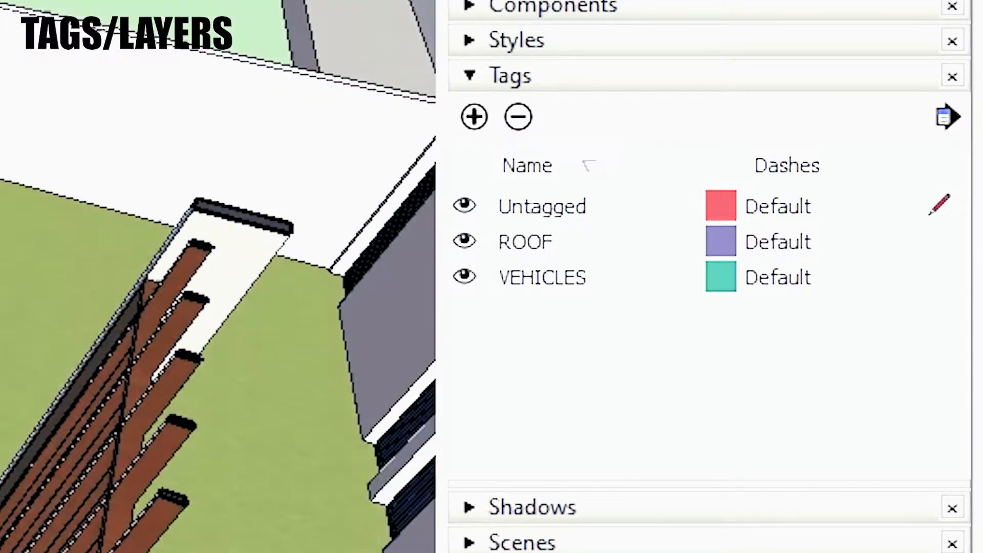
left_click(474, 117)
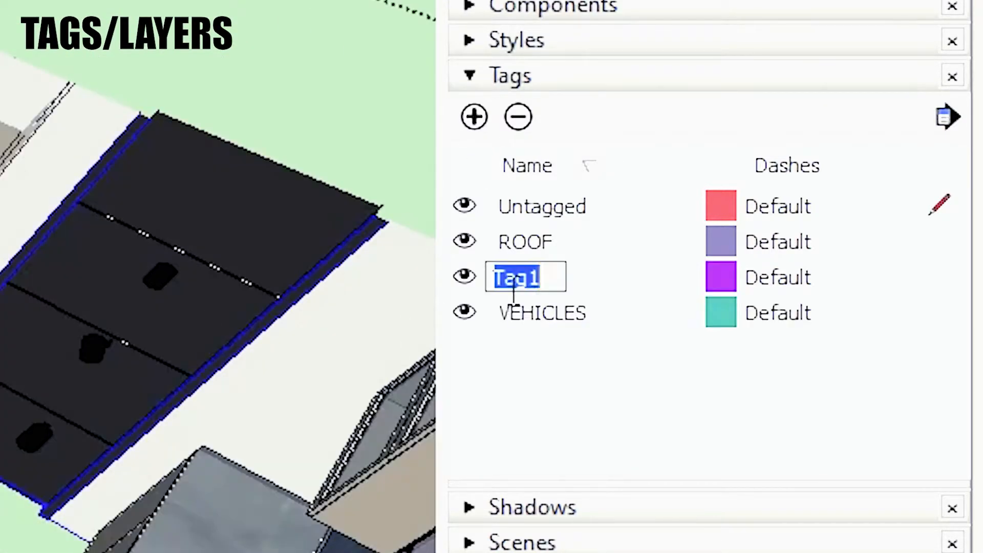
type("WALLS")
key("Return")
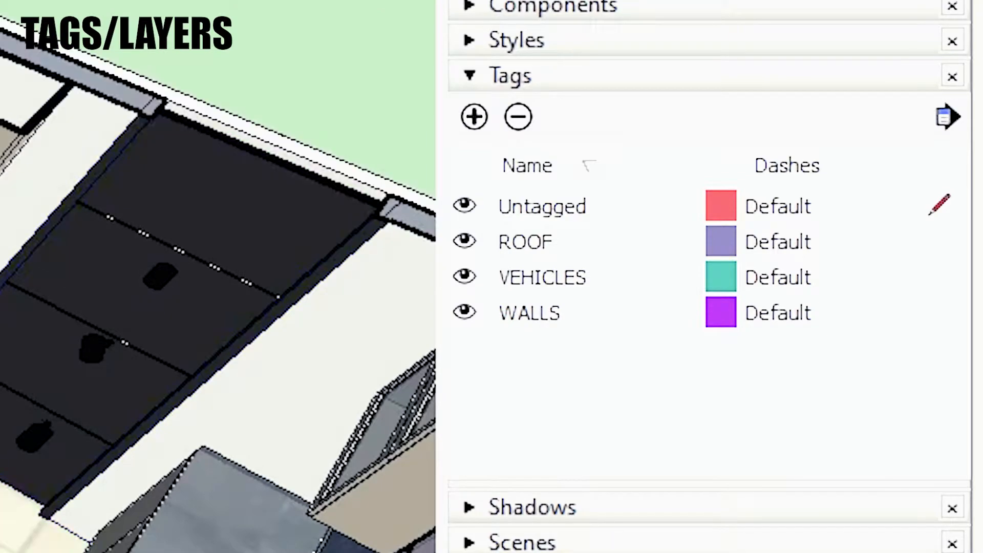
left_click(473, 117)
type("FURNITURES")
key("Return")
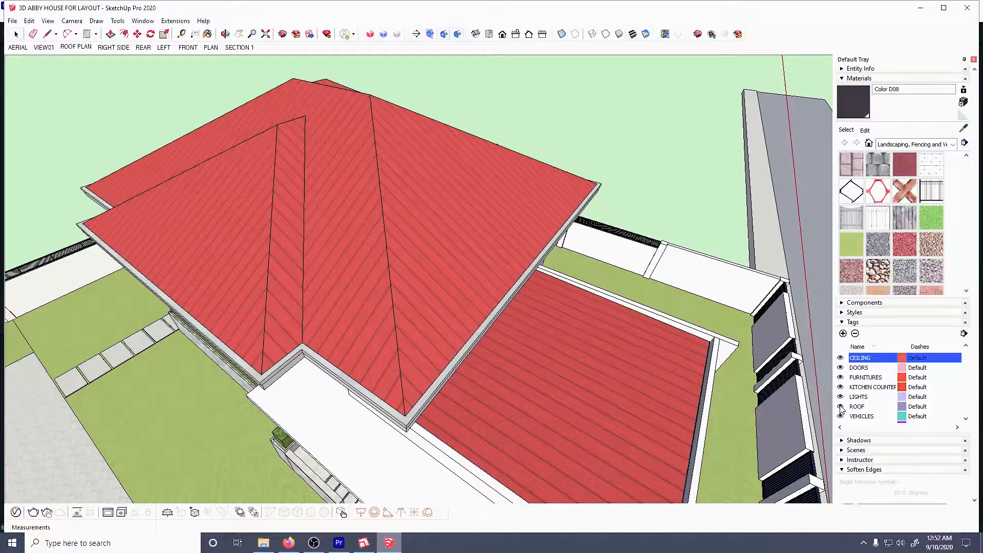
Hide the ROOF, CEILING, FURNITURES and LIGHTS tags to expose the house interior.
left_click(840, 406)
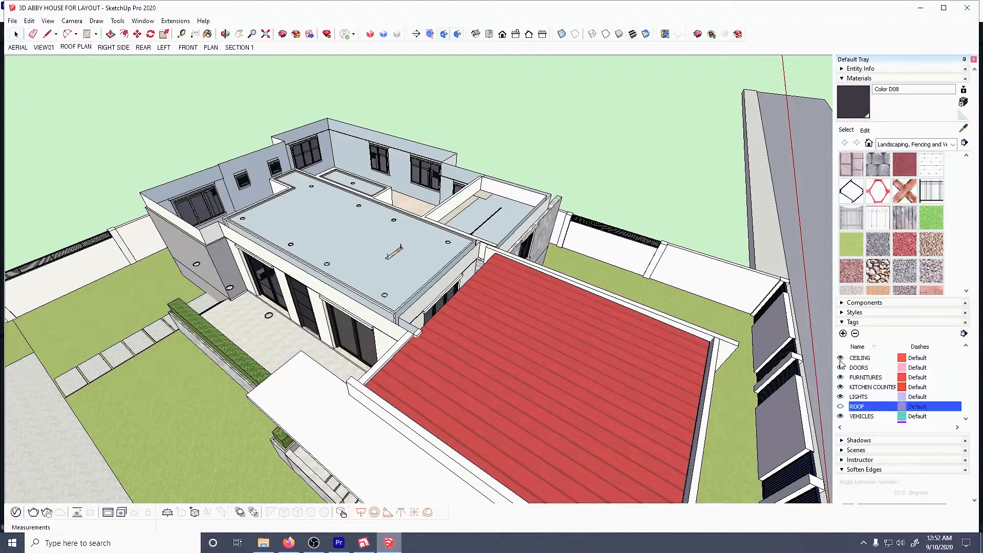
left_click(839, 358)
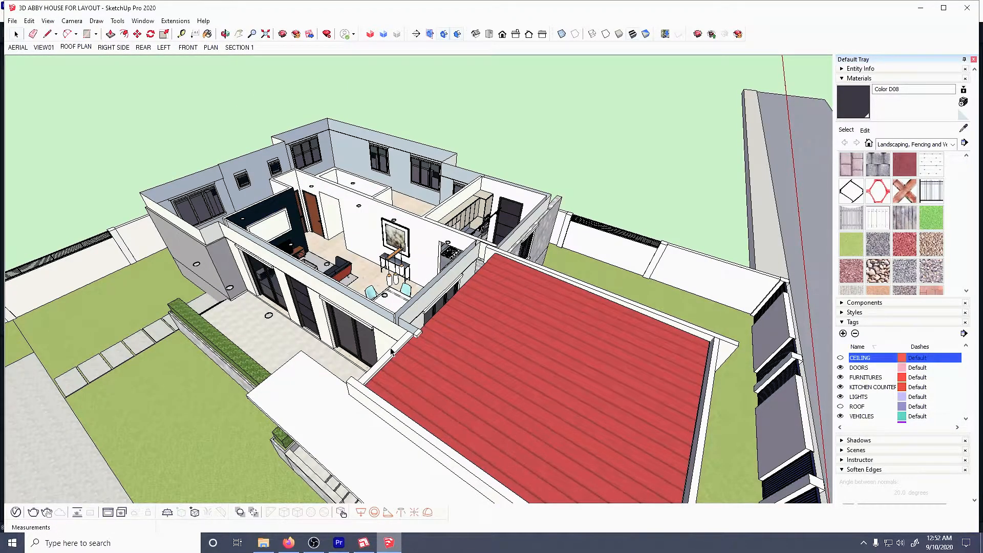
scroll(381, 302, "up", 4)
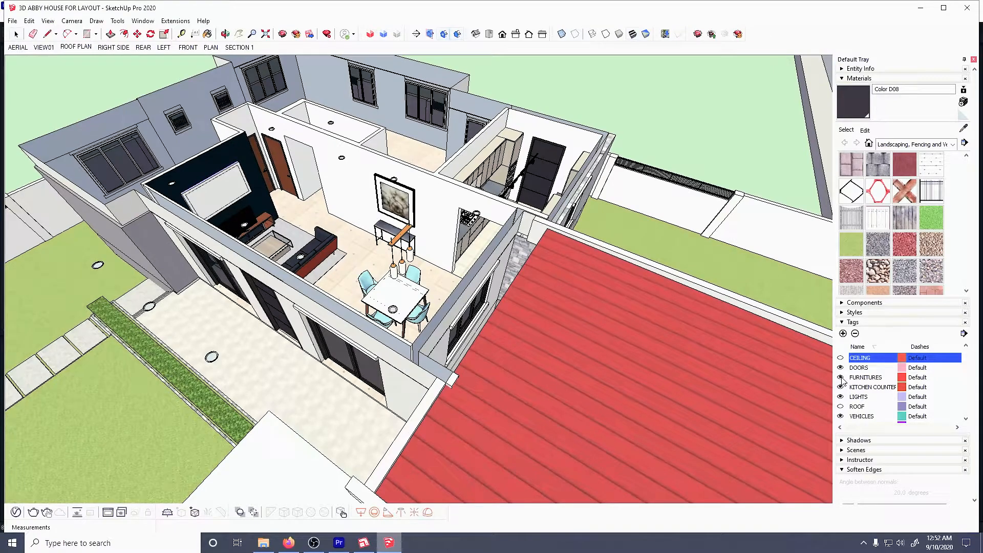
left_click(840, 377)
left_click(839, 396)
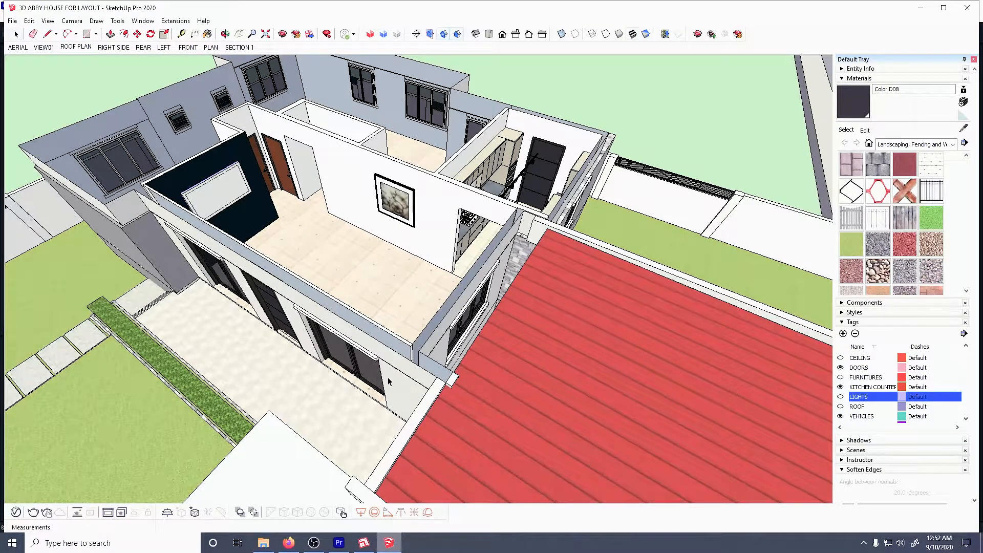
middle_click_drag(348, 452, 399, 440)
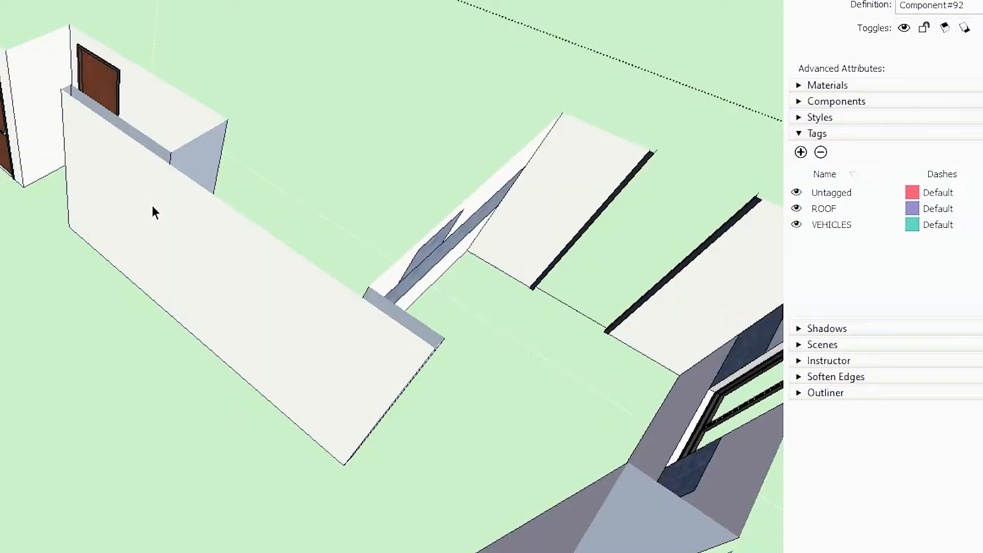
Select the interior walls and create a tag named WALLS.
left_click(153, 209)
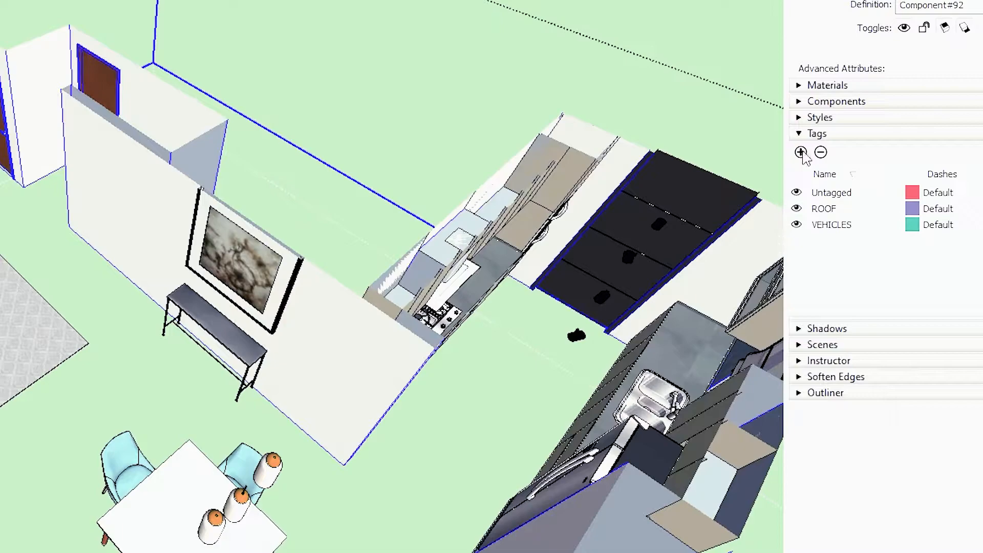
left_click(801, 152)
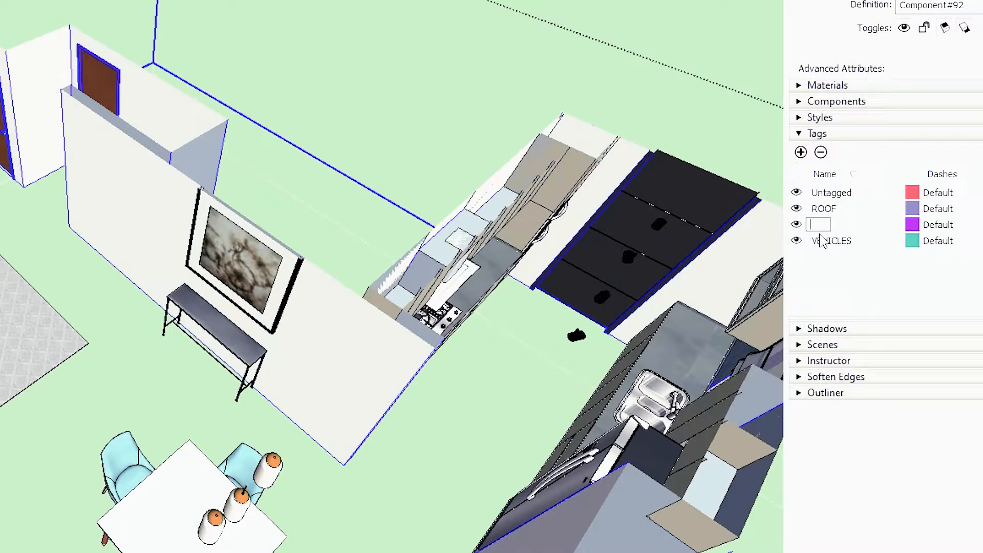
type("WALLS")
key("Return")
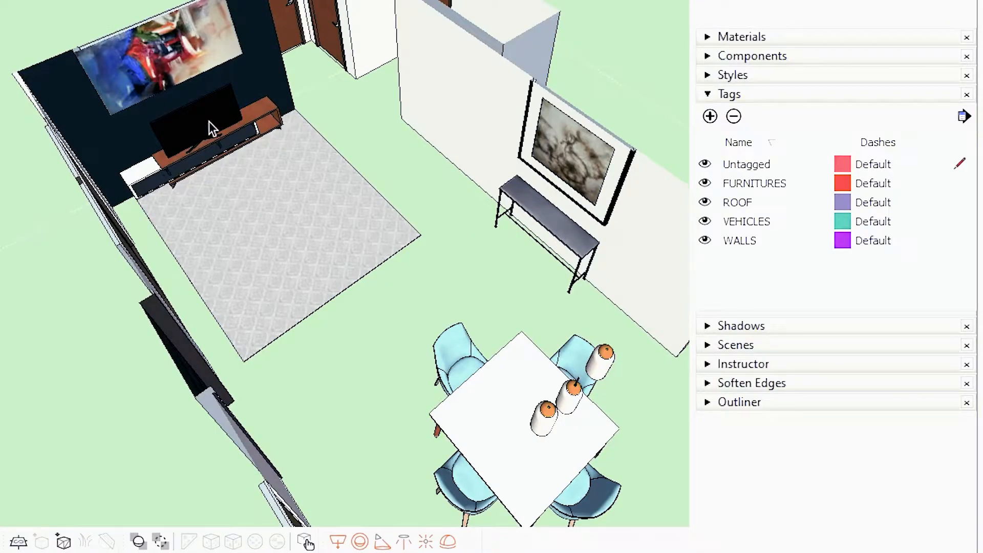
Select the television, its media console, the console table and the dining set together.
left_click(211, 128)
left_click(252, 128, "ctrl")
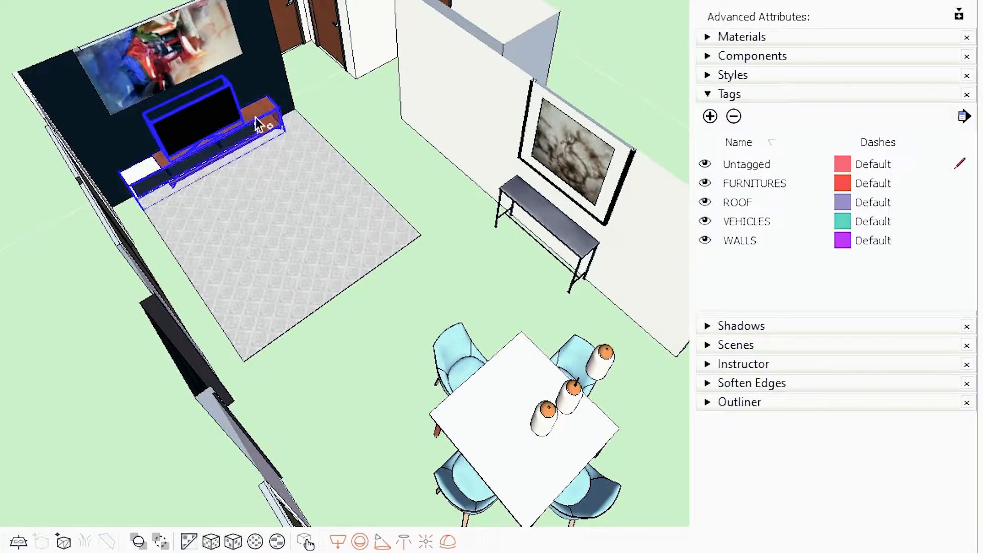
left_click(536, 214, "ctrl")
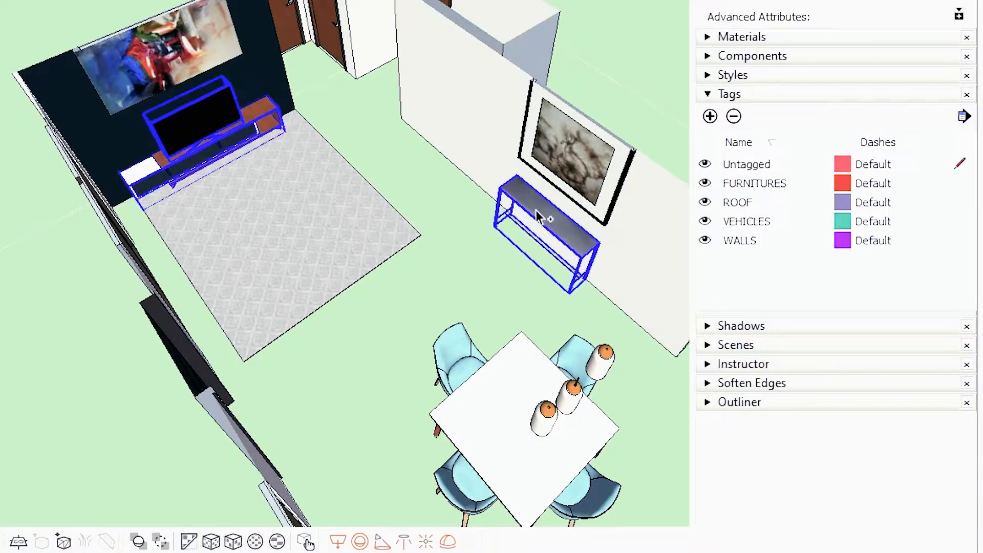
left_click(490, 389, "ctrl")
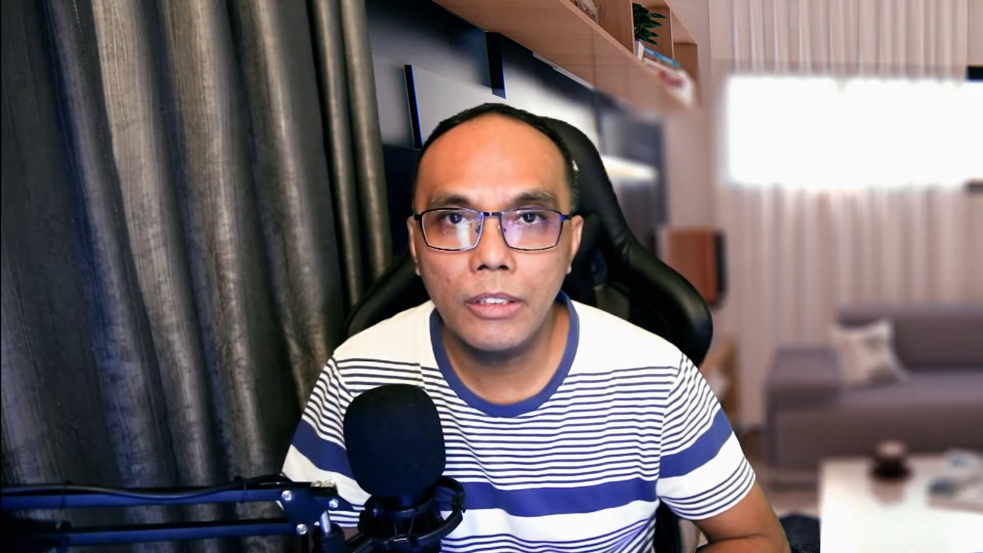
Make the flat door swing linework into a component named 2D_DOOR.
mouse_move(226, 132)
left_mouse_down()
mouse_move(527, 377)
mouse_move(518, 435)
left_mouse_up()
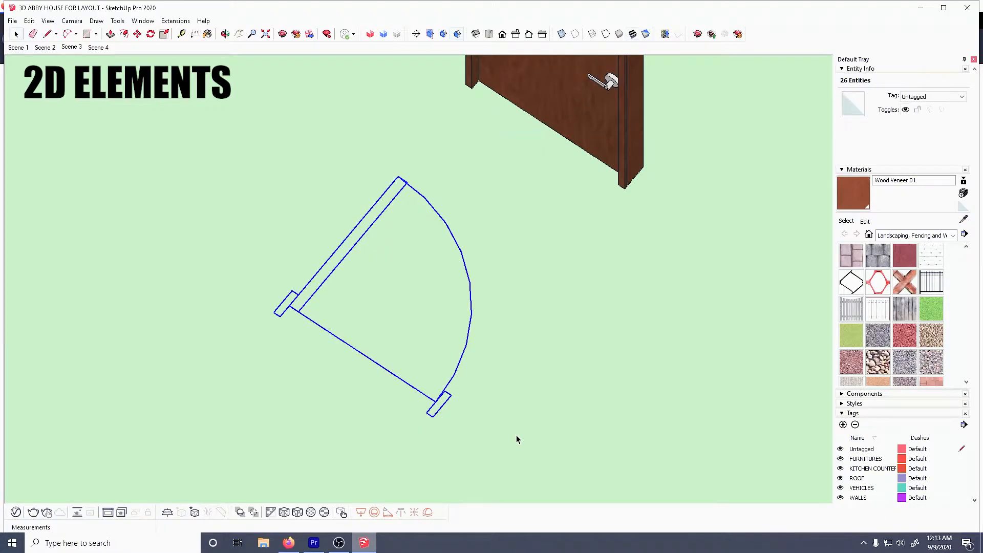
key("g")
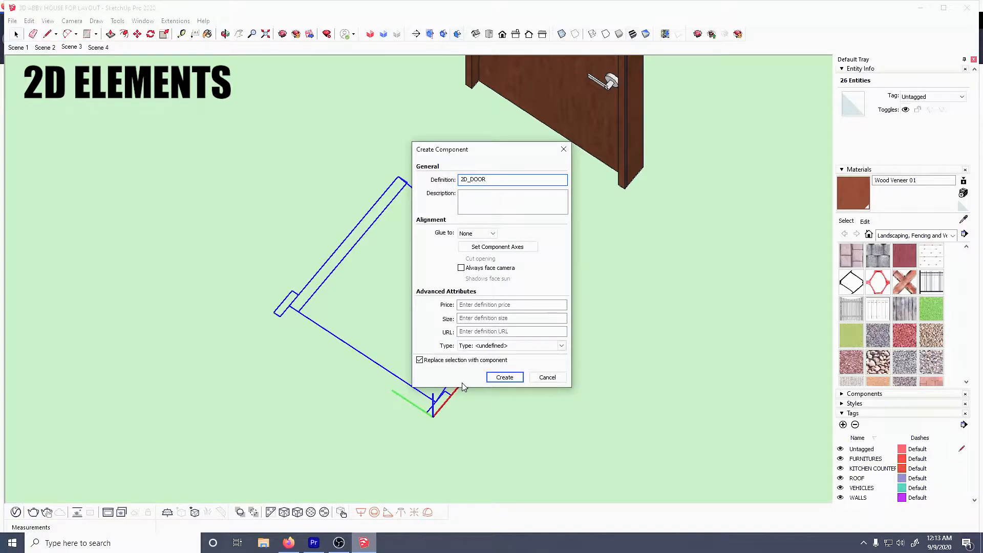
left_click(504, 377)
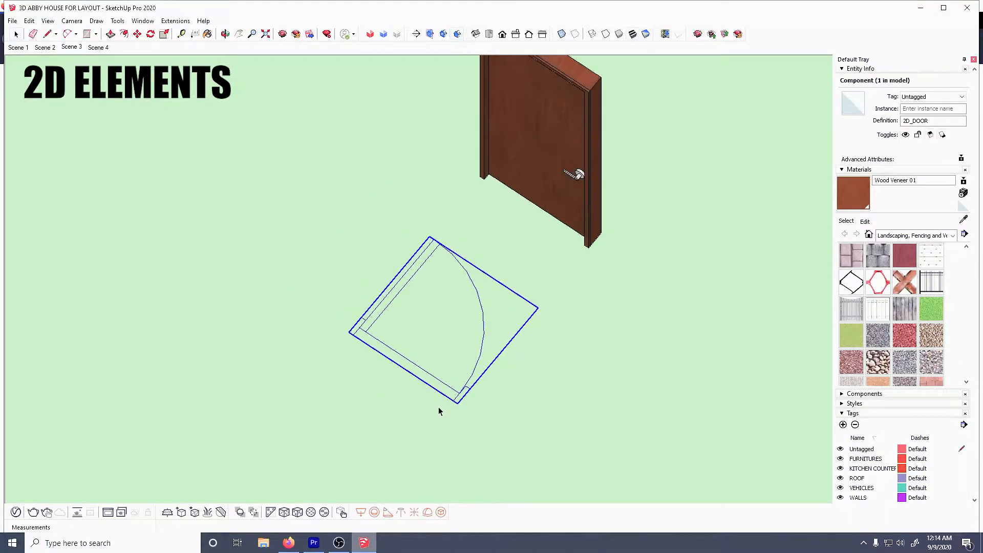
Create a tag named 2D ELEMENTS.
left_click(841, 68)
left_click(843, 334)
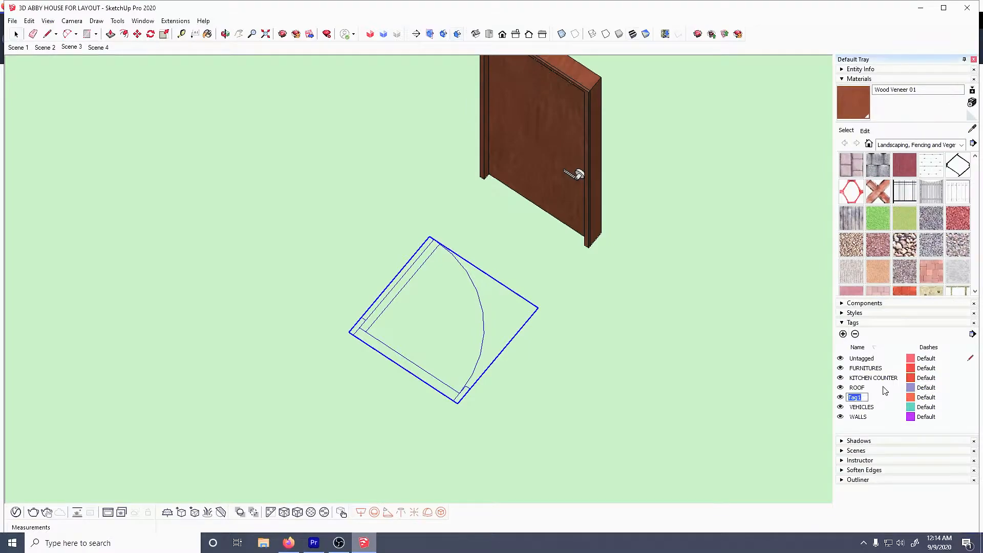
type("2D ELEMENTS")
key("Return")
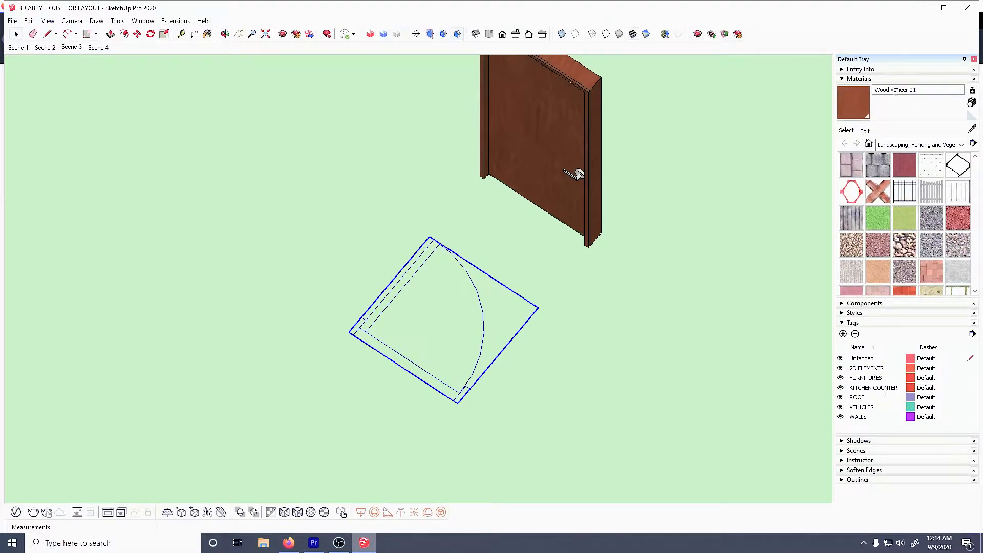
Assign the 2D door component to the 2D ELEMENTS tag.
left_click(860, 68)
left_click(962, 96)
left_click(921, 112)
Move the 2D door symbol by its corner to the matching base corner of the 3D door.
left_click(578, 327)
left_click(469, 380)
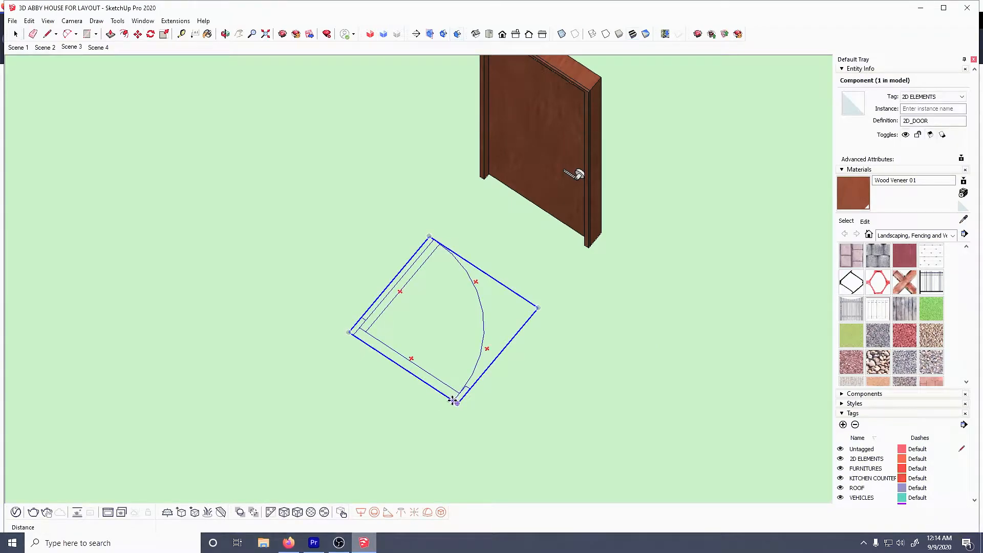
left_click(348, 332)
scroll(422, 228, "up", 2)
left_click(517, 149)
key("space")
Cut the 2D door symbol and paste it in place inside the 3D door component.
scroll(445, 323, "down", 6)
middle_click_drag(473, 316, 463, 312)
scroll(513, 287, "up", 2)
key("ctrl+x")
double_click(493, 262)
left_click(29, 20)
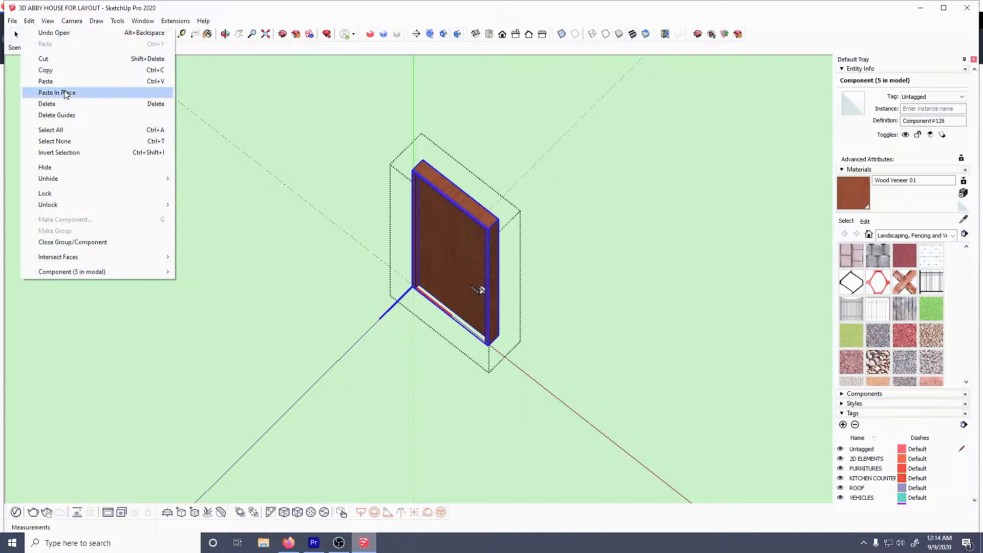
left_click(64, 90)
middle_click_drag(542, 307, 401, 377)
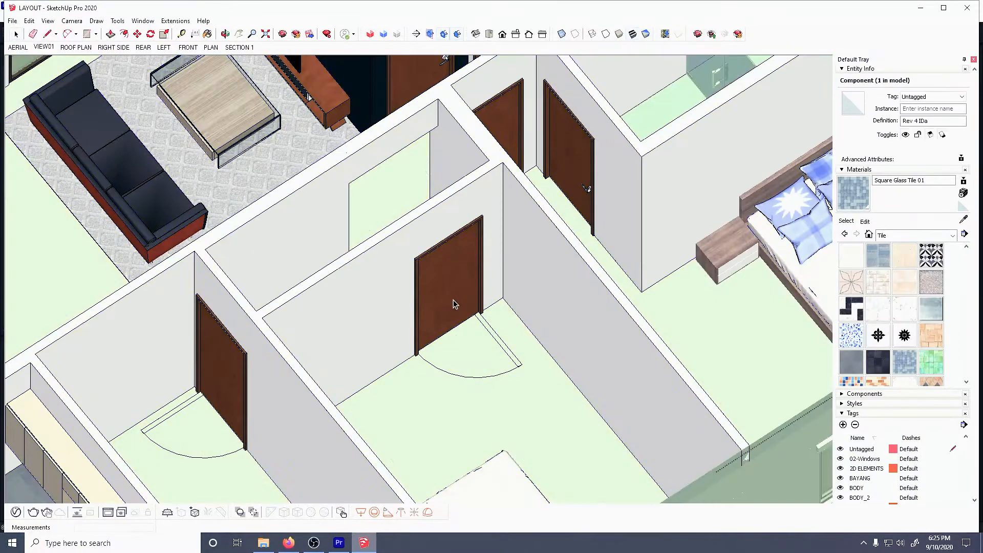
Open the wall group and move the door component with its 2D symbol along the wall, away from its opening, by about 0.97 m.
double_click(454, 304)
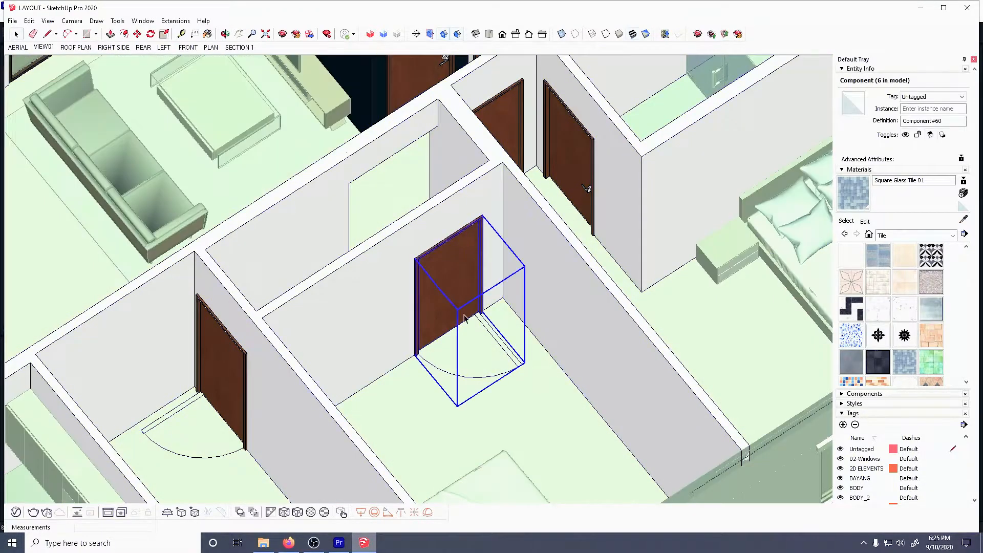
key("m")
left_click(485, 344)
left_click(411, 392)
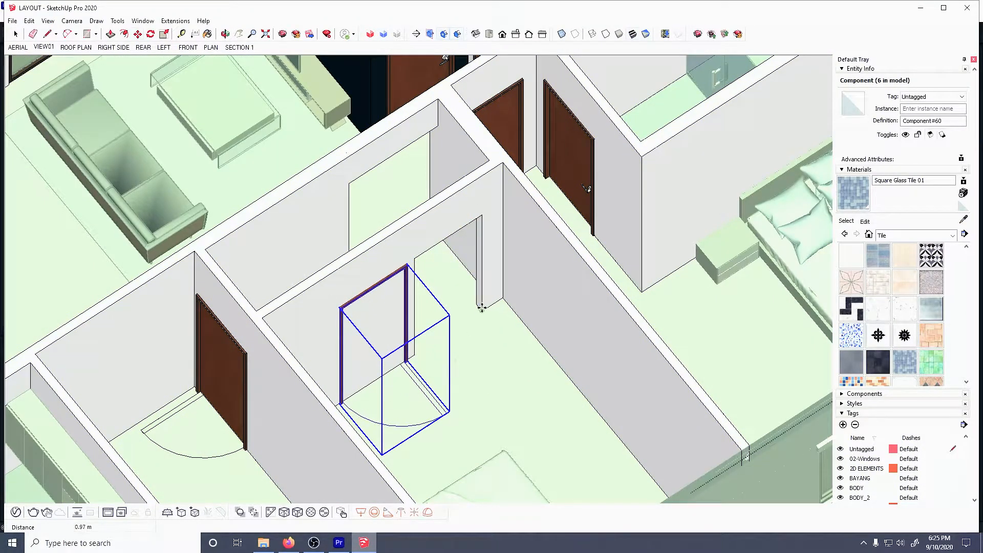
Select the vacated door opening's geometry in the wall and start moving it from its base corner toward the relocated door.
key("space")
left_click(490, 285)
double_click(479, 242)
left_click_drag(400, 242, 424, 375, "shift")
key("m")
left_click(481, 311)
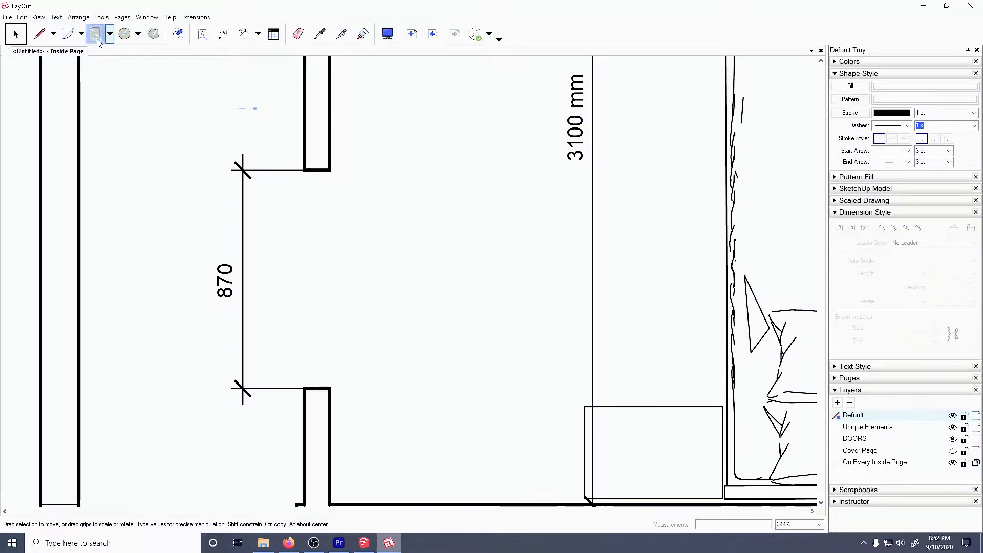
In LayOut, draw a jamb rectangle about 4 by 2 mm at the upper end of the 870 opening and copy it to the lower end.
key("r")
left_click(304, 169)
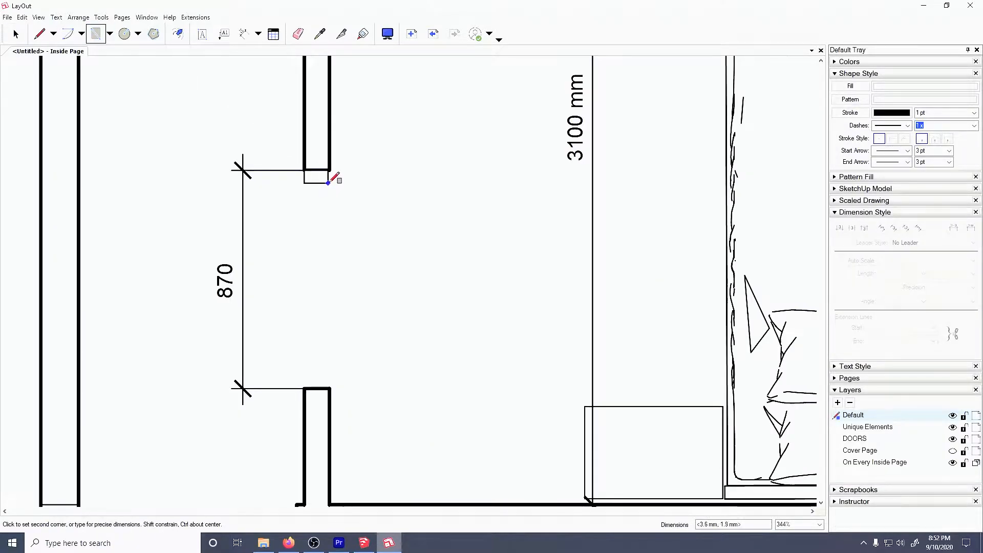
left_click(329, 181)
left_click(16, 34)
left_click_drag(276, 147, 363, 212)
left_click_drag(305, 174, 317, 384)
Draw the quarter-circle door swing arc between the lower jamb's inner corner and the open door position level with the upper jamb.
key("a")
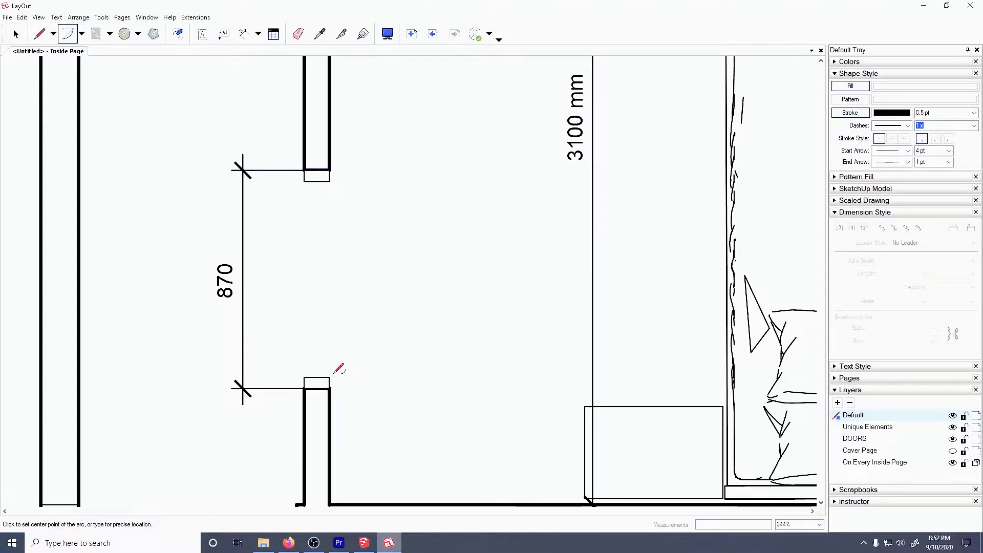
left_click(329, 377)
left_click(485, 180)
Draw the open door leaf as a rectangle about 29.3 by 1.4 mm from the upper jamb's corner to the swing arc.
key("r")
left_click(329, 181)
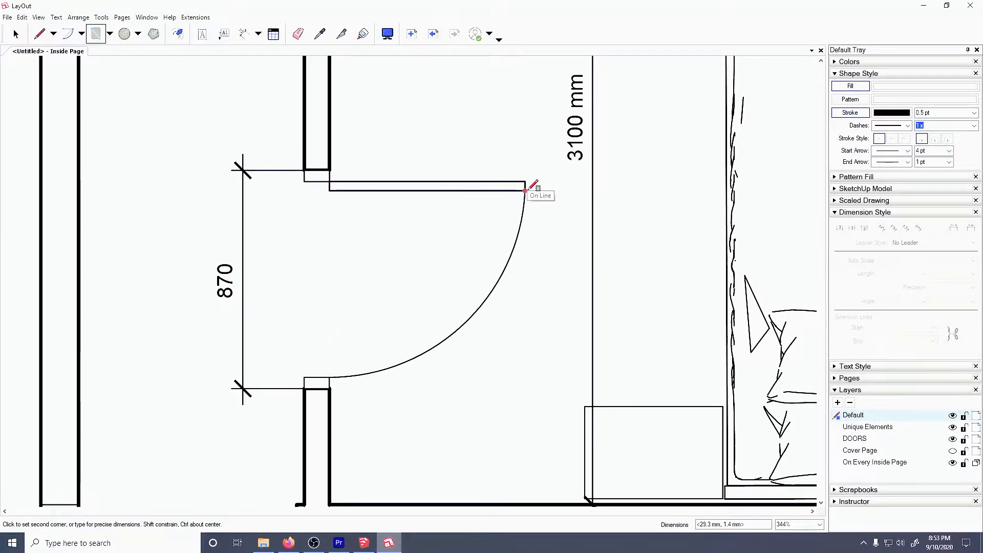
left_click(525, 190)
key("space")
scroll(458, 223, "down", 3)
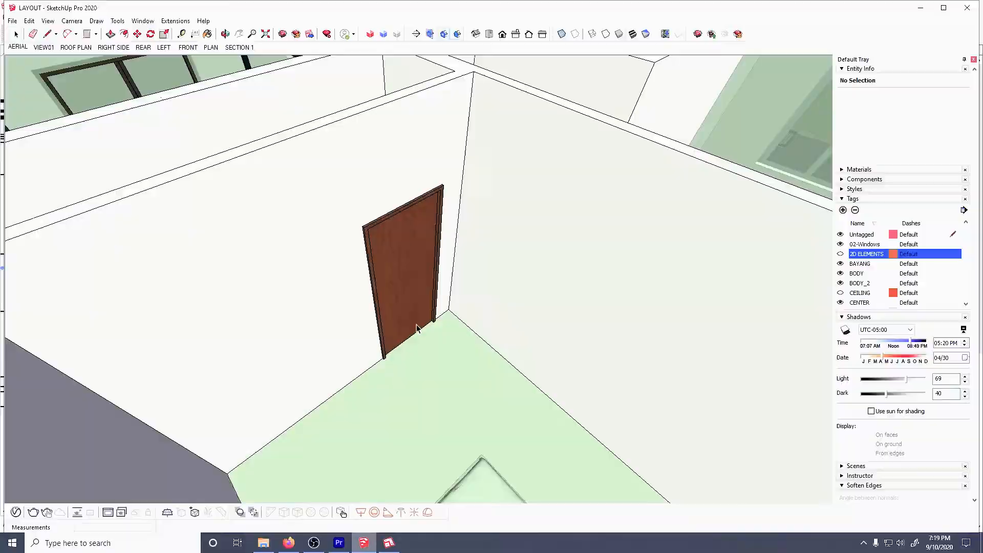
In SketchUp, move the door component along the wall away from its opening, then select the wall at the vacated opening.
left_click(418, 344)
key("m")
left_click(419, 344)
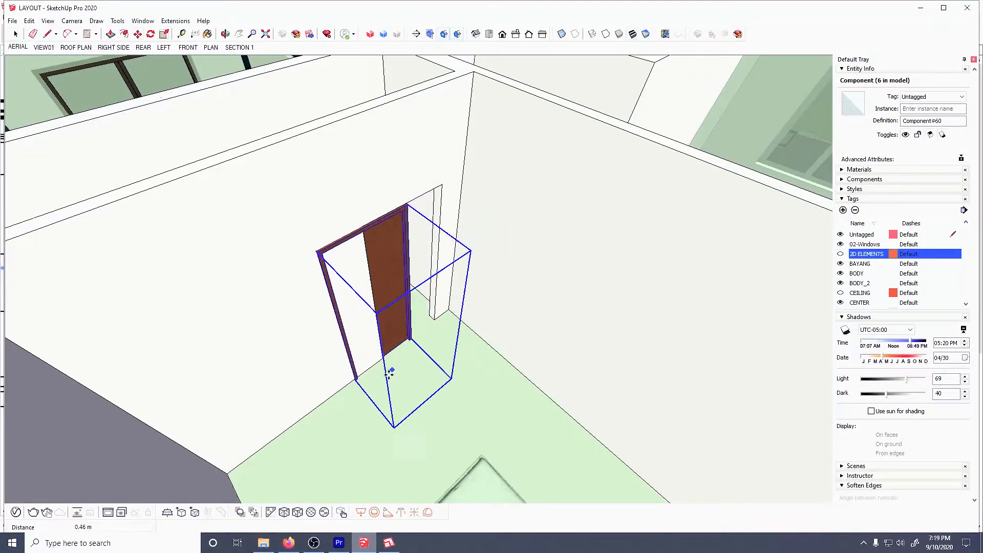
left_click(335, 414)
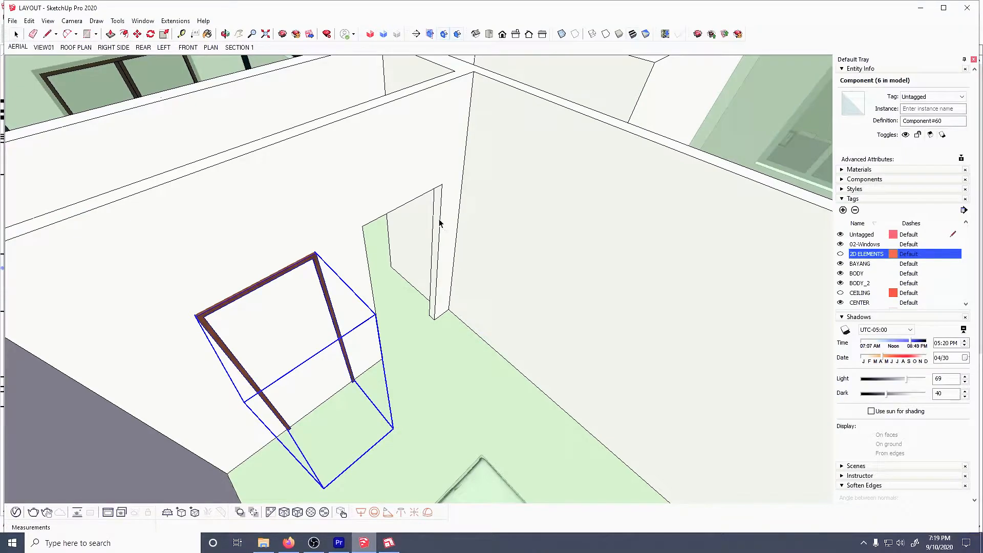
left_click(439, 224)
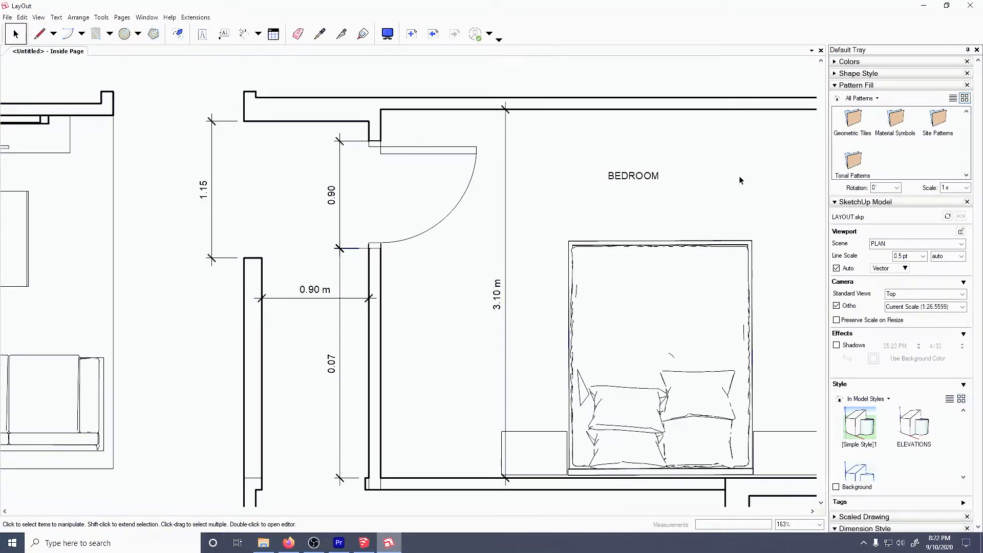
In LayOut, update the plan viewport and move the bedroom door symbol's jambs, leaf and swing arc down to the relocated opening.
left_click(429, 111)
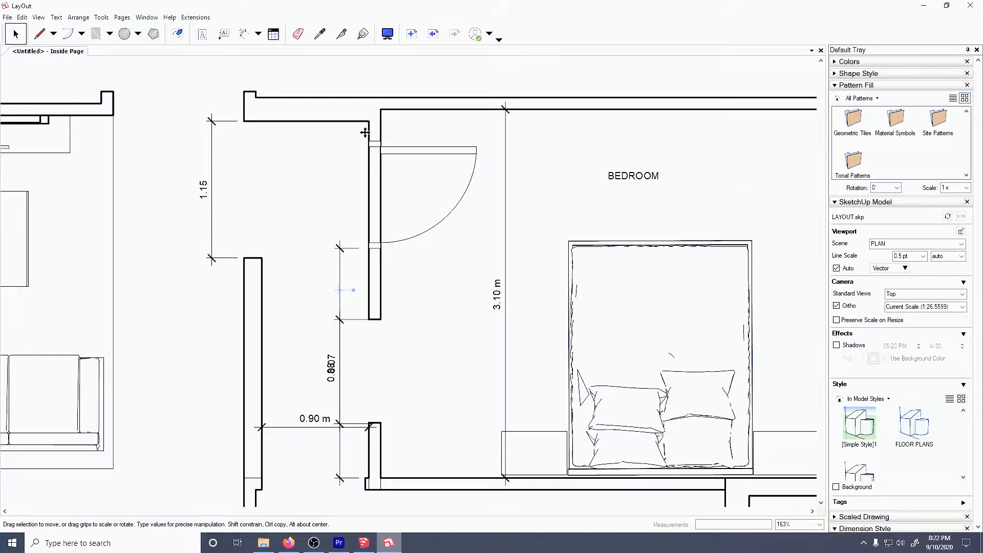
left_click(375, 147)
left_click(422, 154, "shift")
left_click(469, 189, "shift")
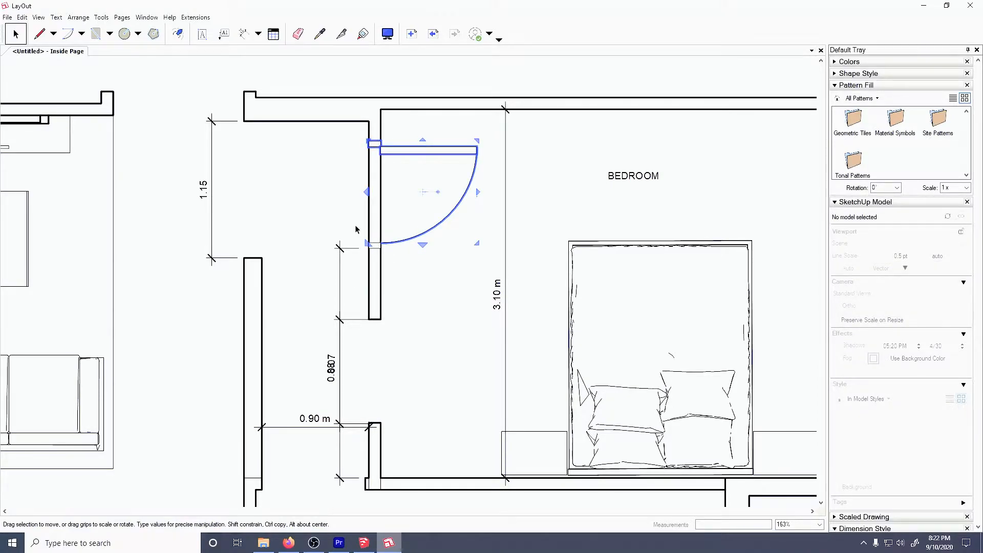
left_click(374, 245, "shift")
left_click_drag(386, 143, 374, 297)
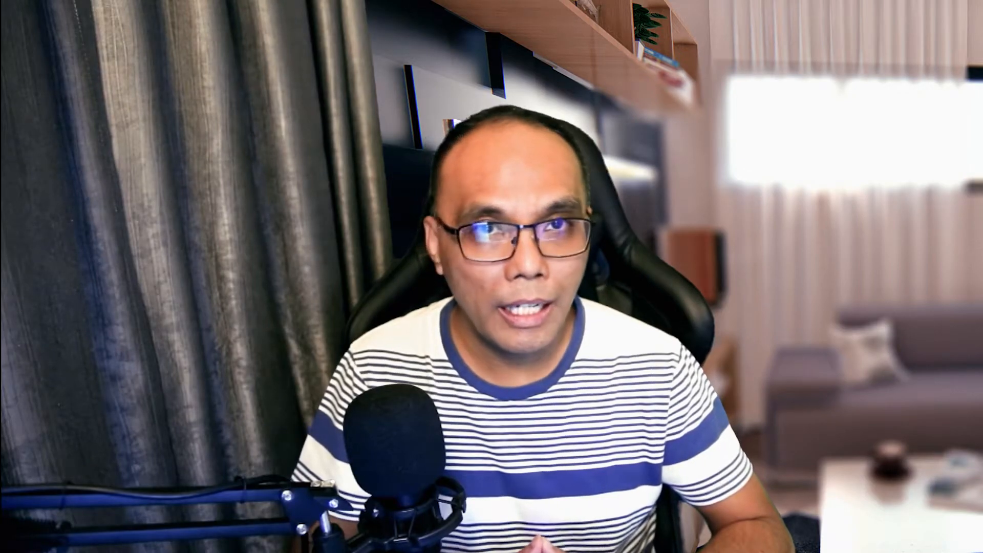